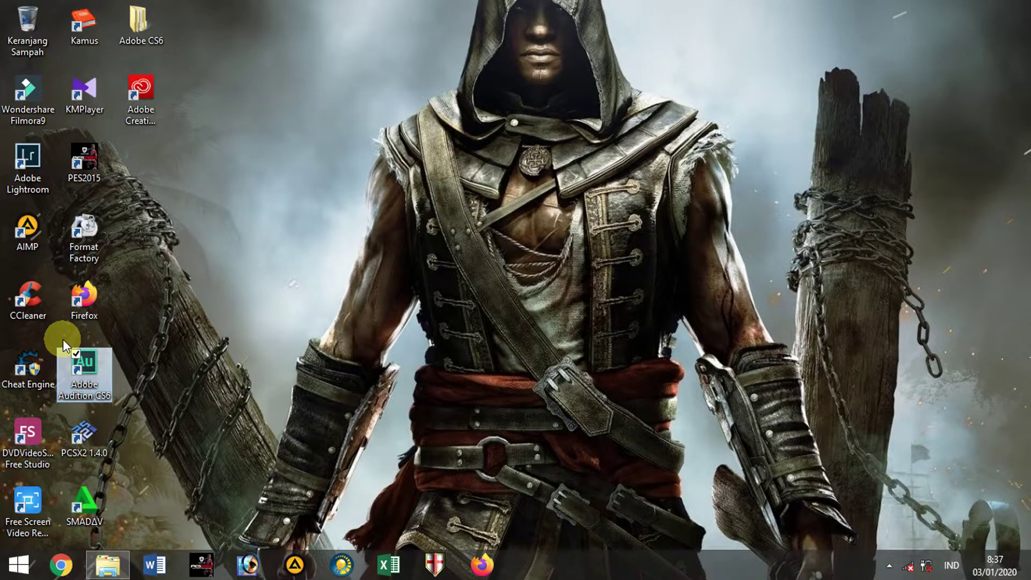
# Launch Adobe Audition and bring up the Documents folder in a smaller window beside its Files panel, showing the MP3 files
pyautogui.doubleClick(95, 349)
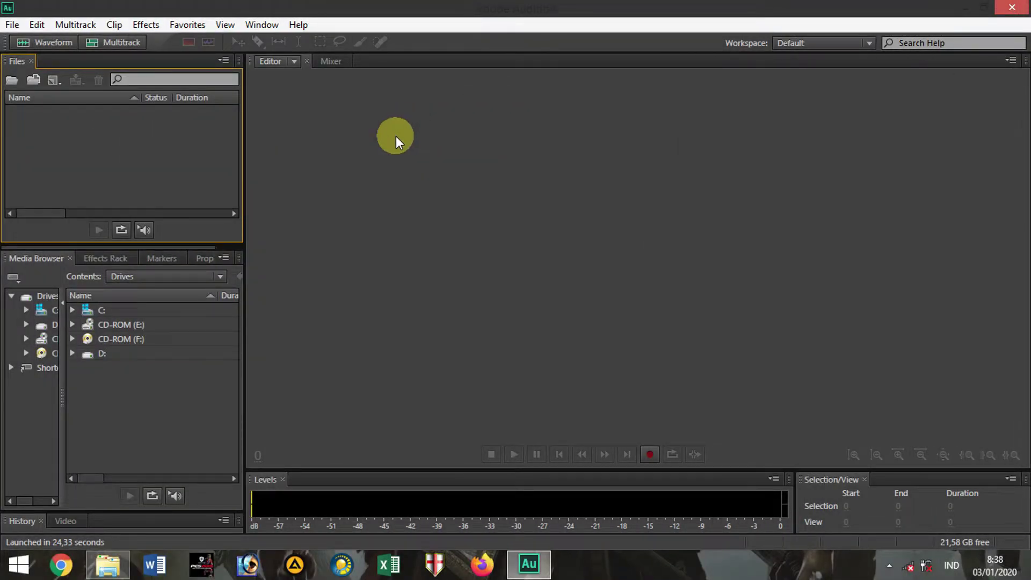
pyautogui.click(101, 568)
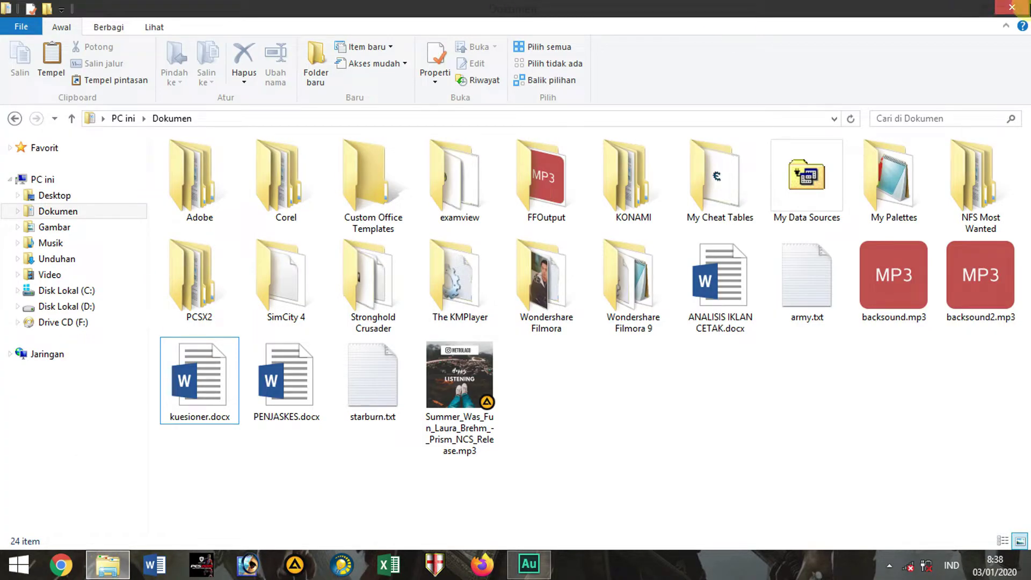
pyautogui.click(984, 8)
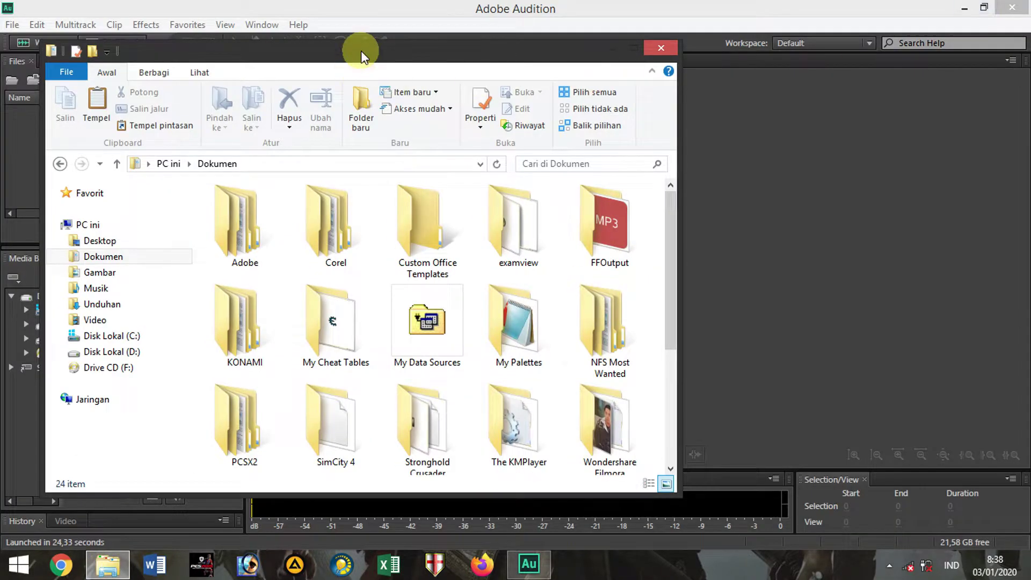
pyautogui.moveTo(360, 50); pyautogui.dragTo(638, 11)
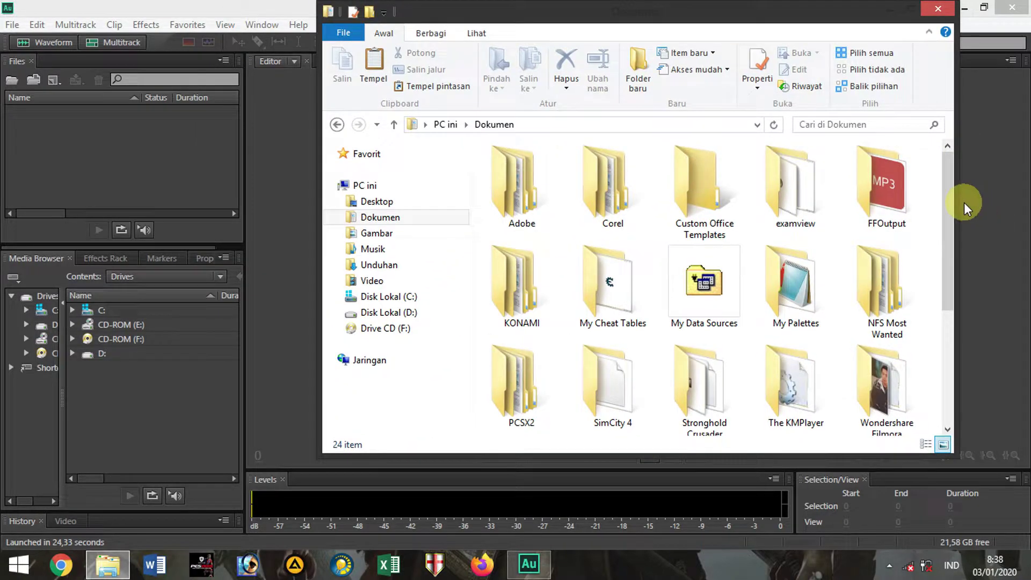
pyautogui.moveTo(943, 203); pyautogui.dragTo(954, 370)
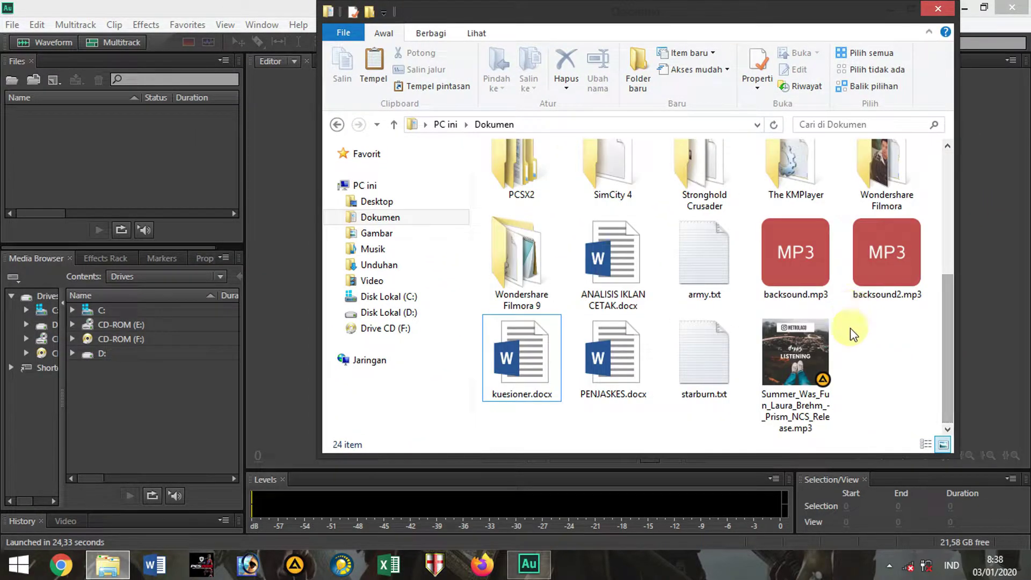
# Import Summer_Was_Fun_Laura_Brehm_-_Prism_NCS_Release.mp3 from the Documents folder into Audition and open it in the waveform editor
pyautogui.click(797, 361)
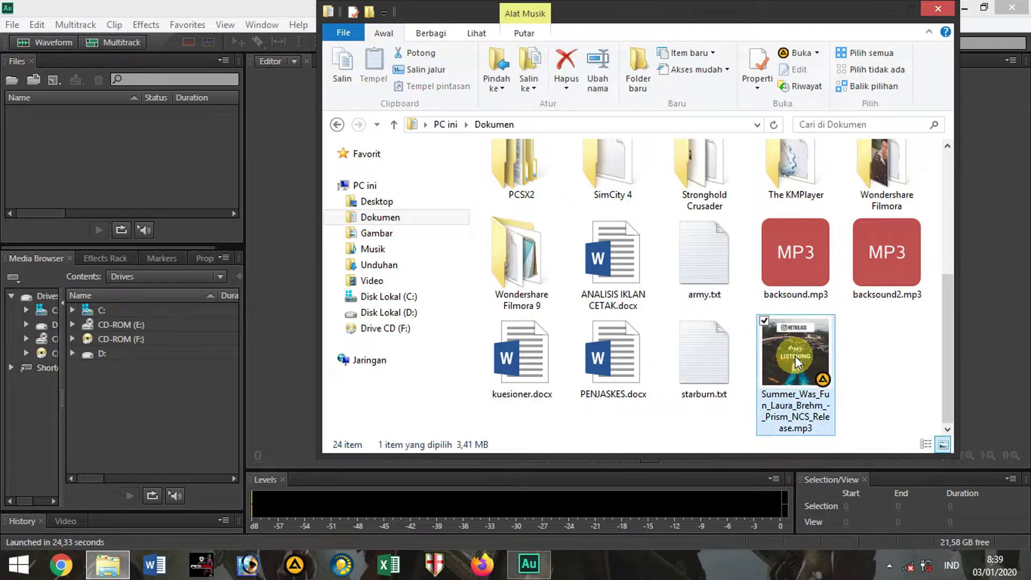
pyautogui.moveTo(797, 360); pyautogui.dragTo(150, 167)
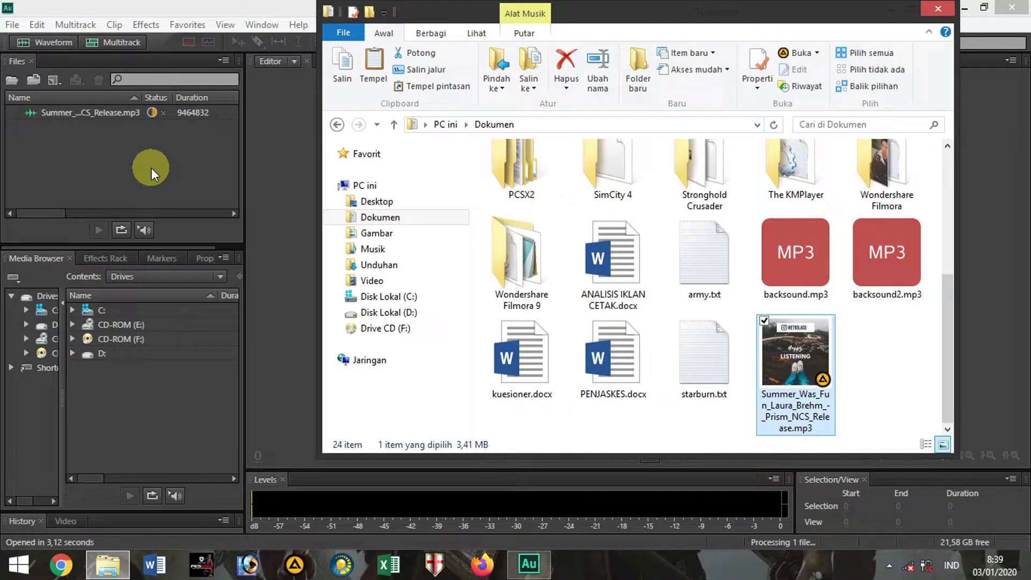
pyautogui.click(150, 168)
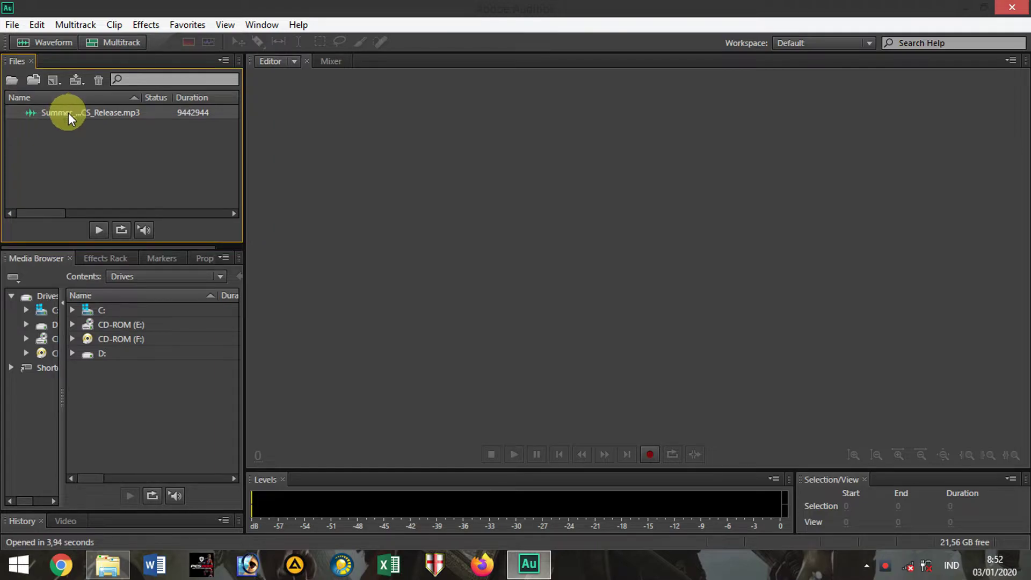
pyautogui.moveTo(69, 112); pyautogui.dragTo(392, 216)
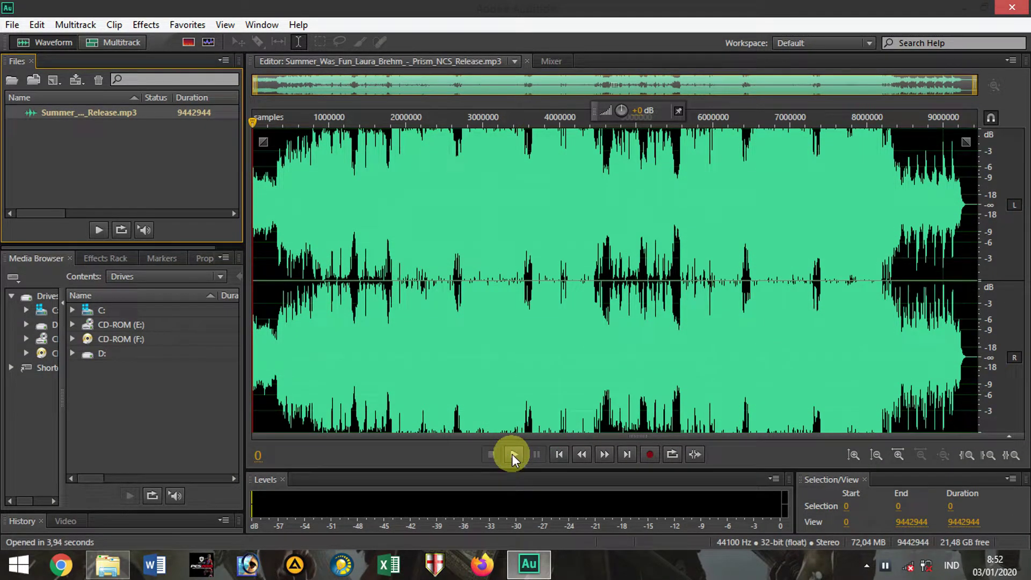
# Play the opening of the original song, stop it and return the playhead to the start
pyautogui.click(514, 456)
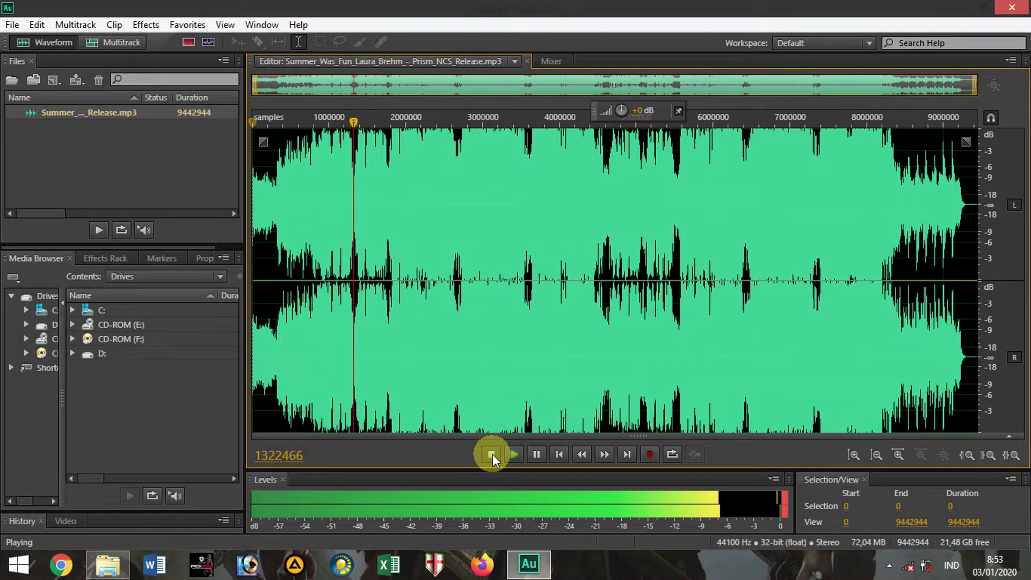
pyautogui.click(491, 455)
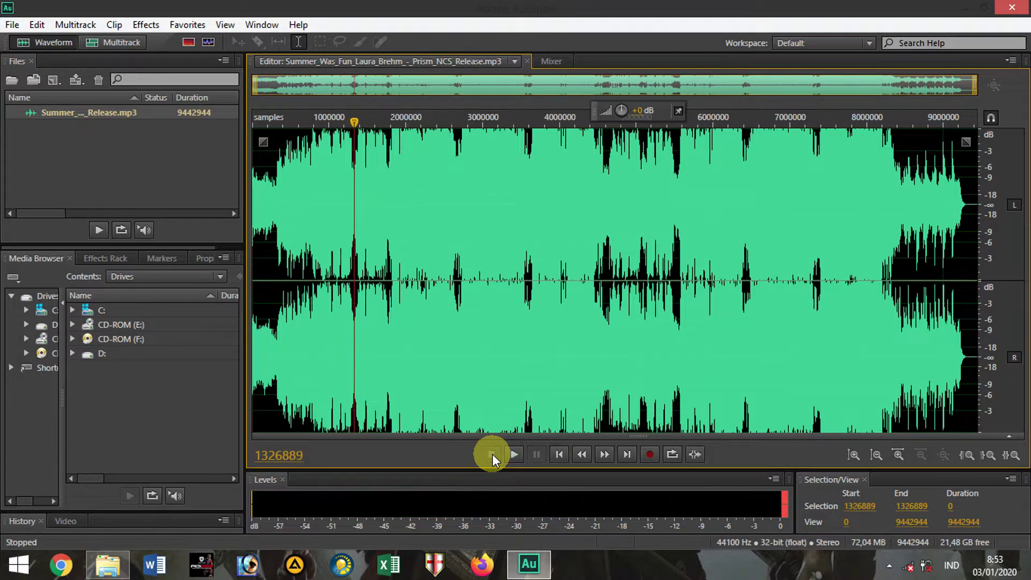
pyautogui.click(252, 124)
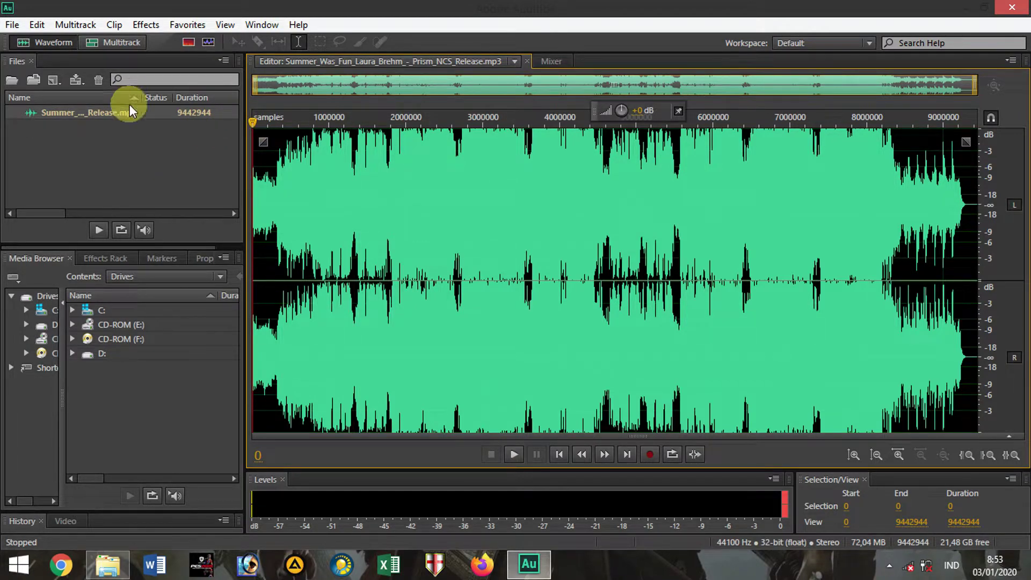
# Open the Doppler Shifter effect and set a circular path with a 60 m radius and 50 m/s velocity
pyautogui.click(148, 24)
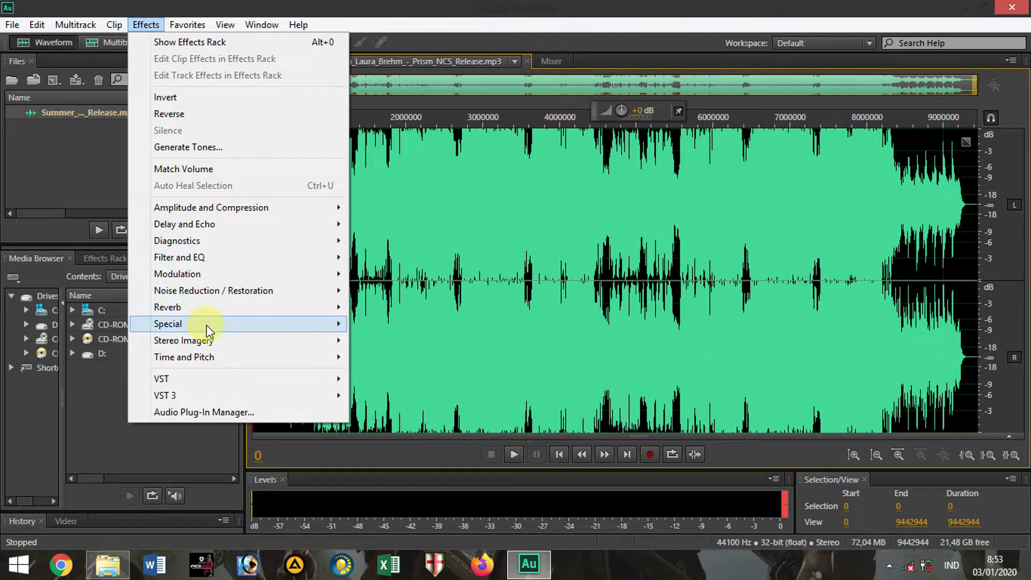
pyautogui.moveTo(206, 324)
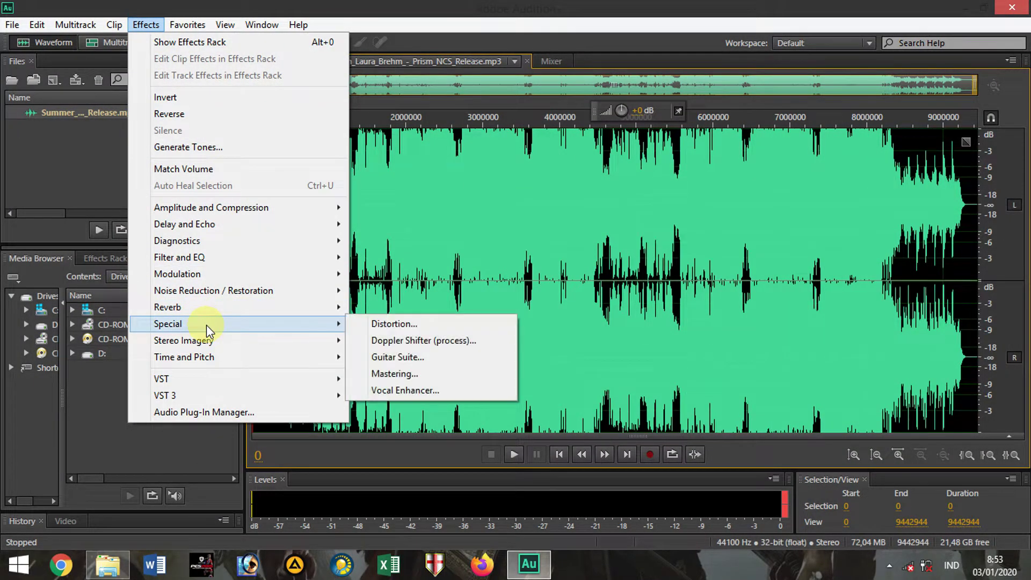
pyautogui.click(401, 340)
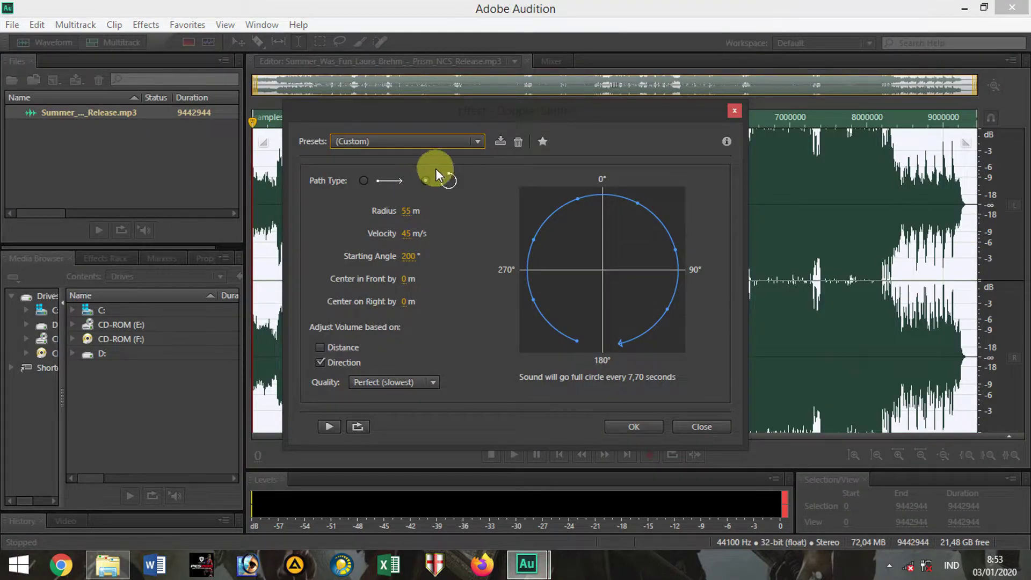
pyautogui.click(426, 181)
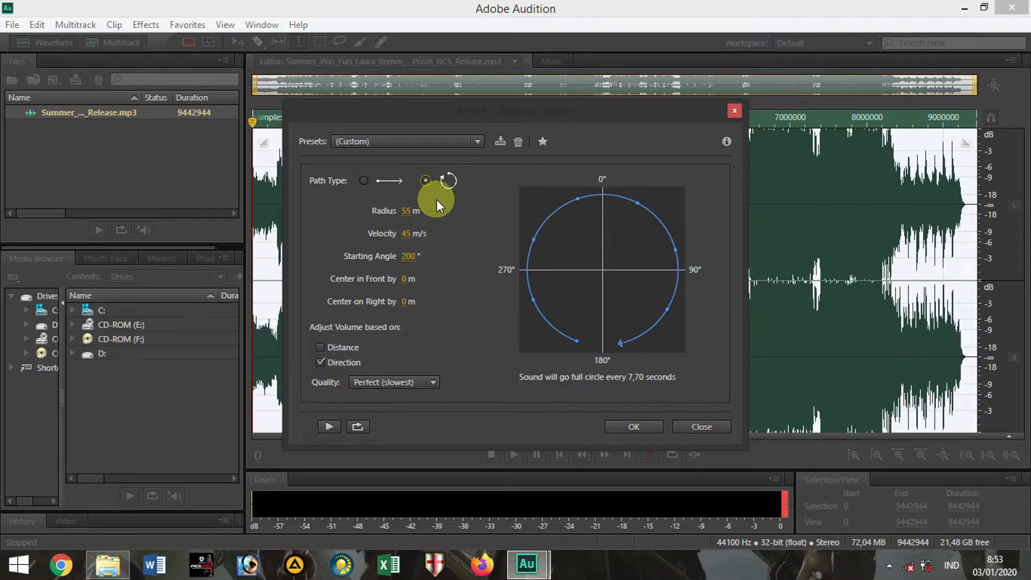
pyautogui.click(406, 211)
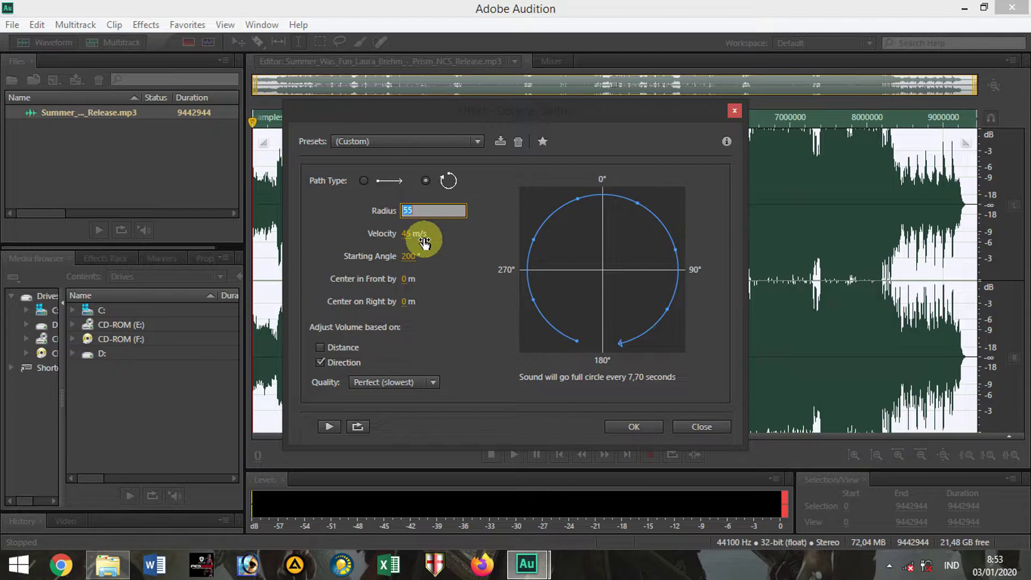
pyautogui.write('60')
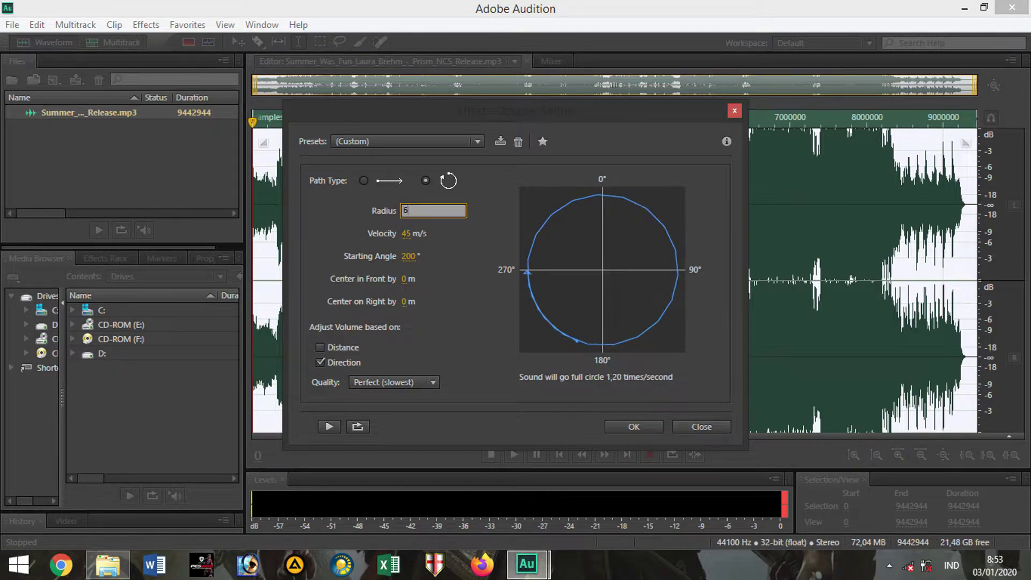
pyautogui.click(410, 233)
pyautogui.write('50')
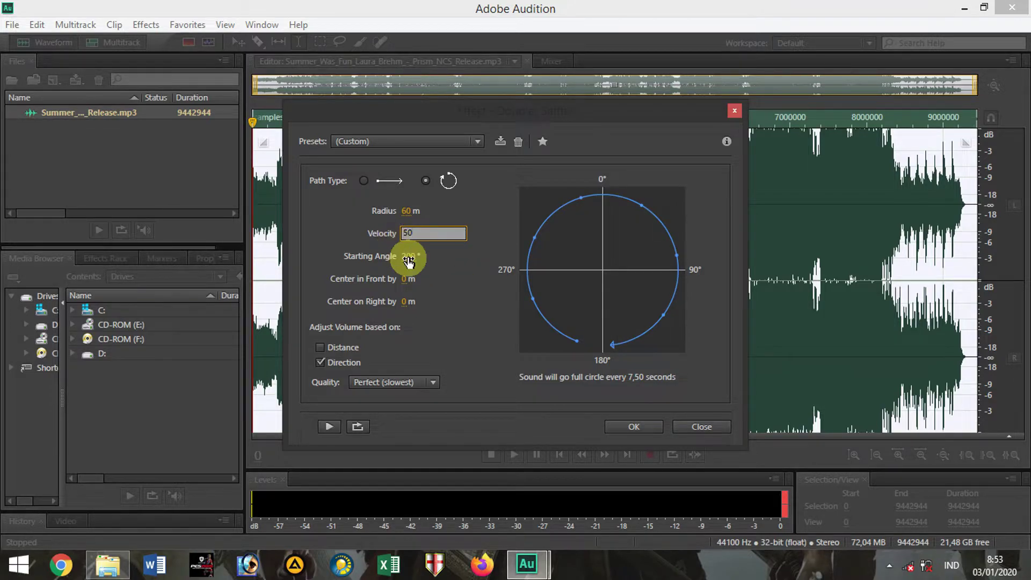
pyautogui.press('Return')
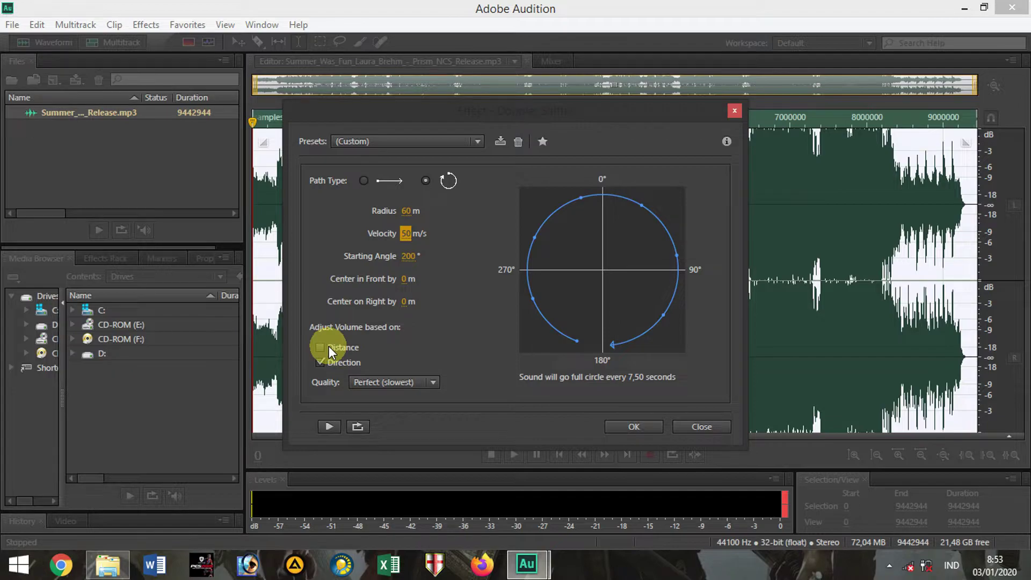
# Choose Perfect (slowest) quality for the Doppler Shifter and apply the effect to the whole song
pyautogui.click(430, 383)
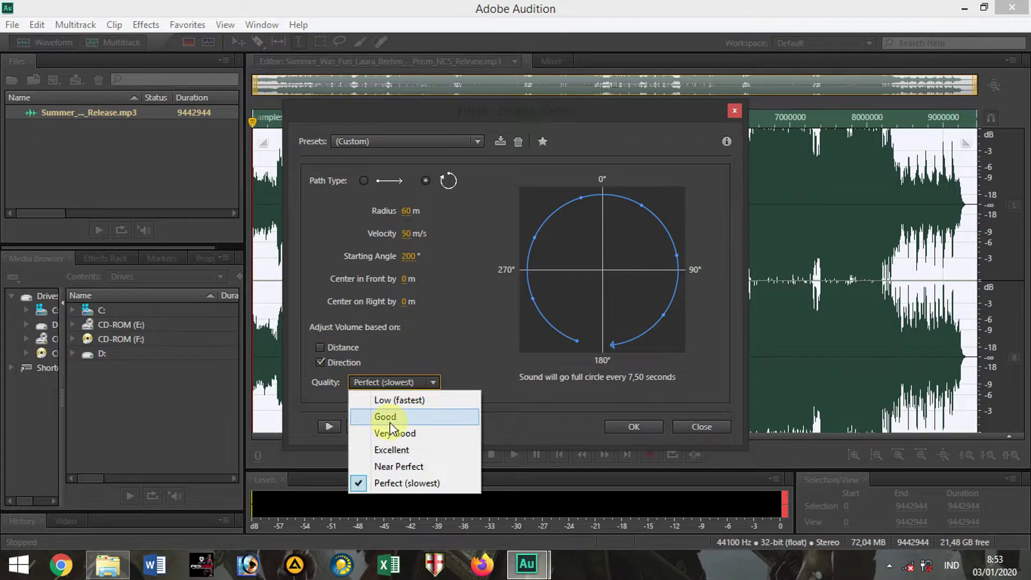
pyautogui.click(382, 483)
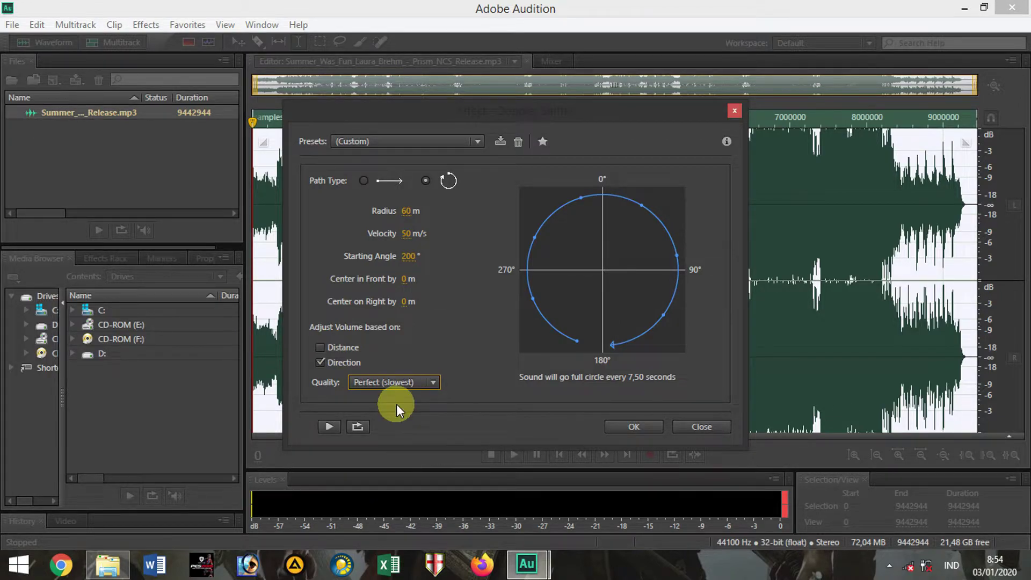
pyautogui.click(637, 427)
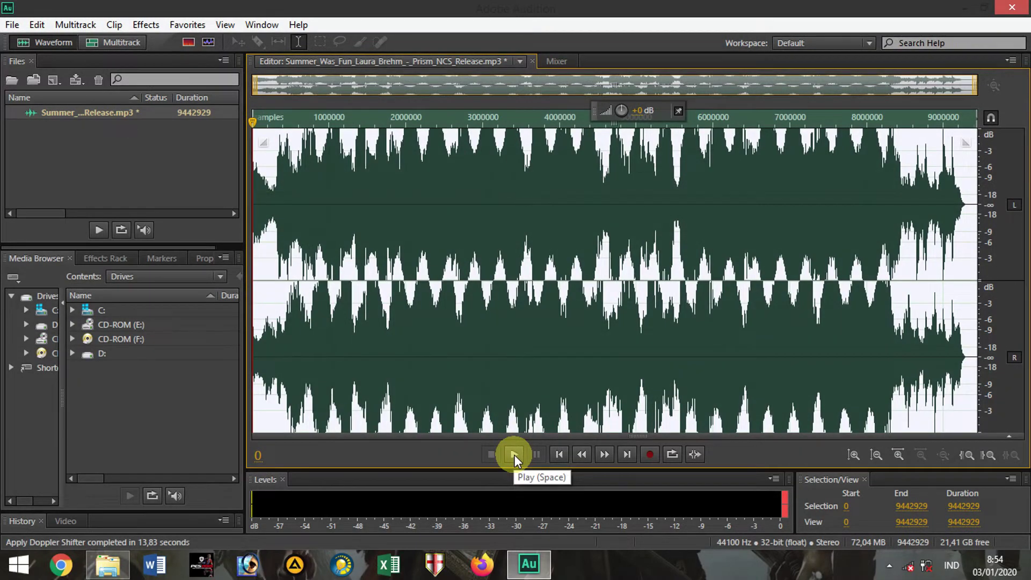
# Play the Doppler-shifted song from the start to hear the rotating effect, and stop playback
pyautogui.click(514, 456)
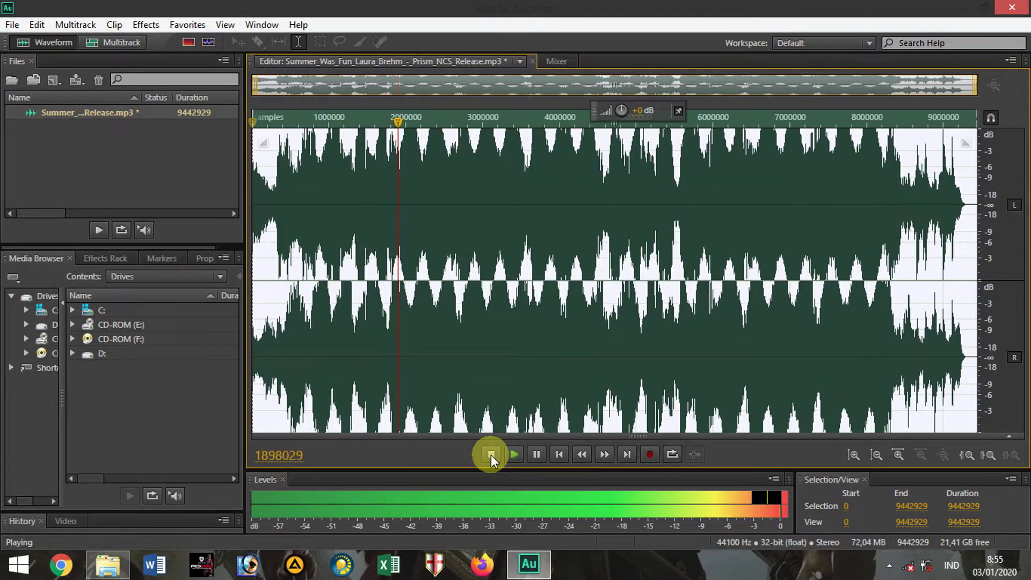
pyautogui.click(490, 456)
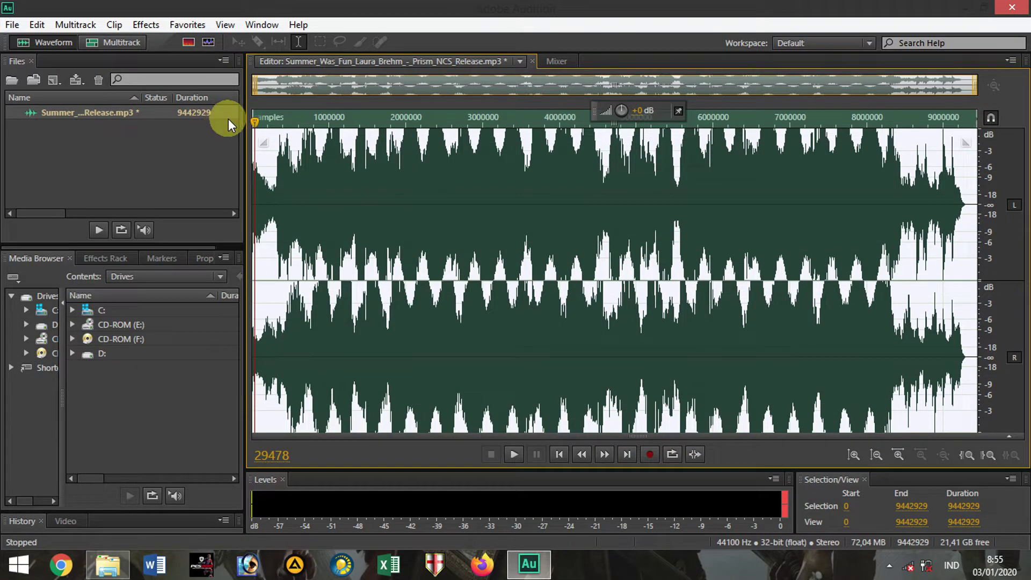
# Apply the Studio Reverb effect to the whole song with the Room Ambience 2 preset
pyautogui.click(146, 24)
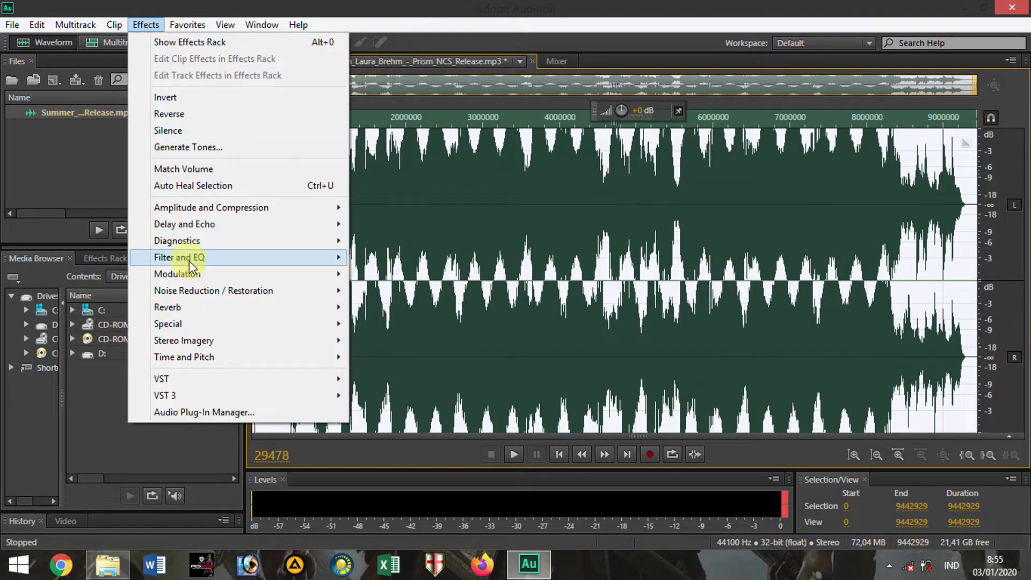
pyautogui.moveTo(259, 308)
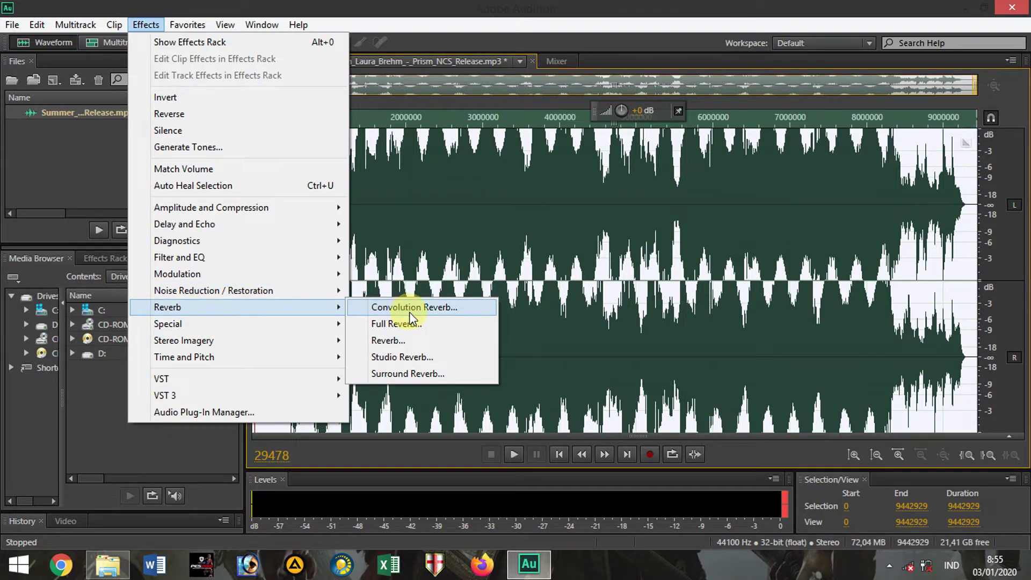
pyautogui.click(402, 363)
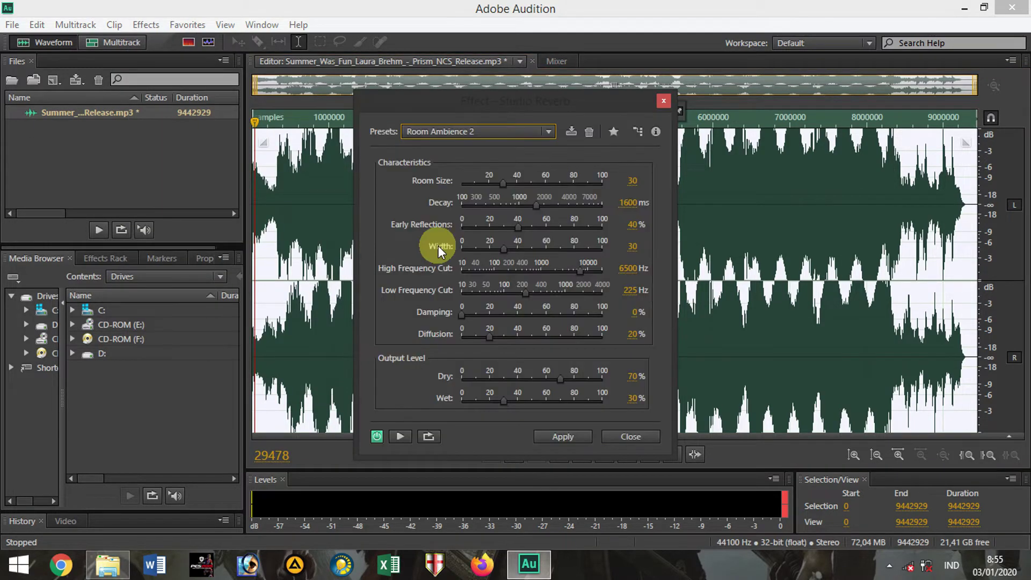
pyautogui.click(482, 131)
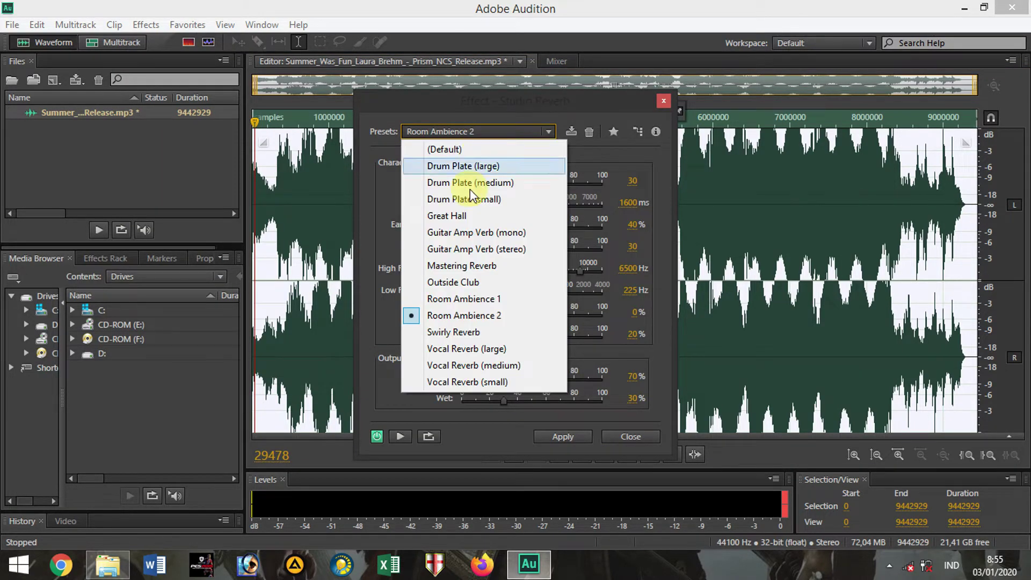
pyautogui.click(412, 315)
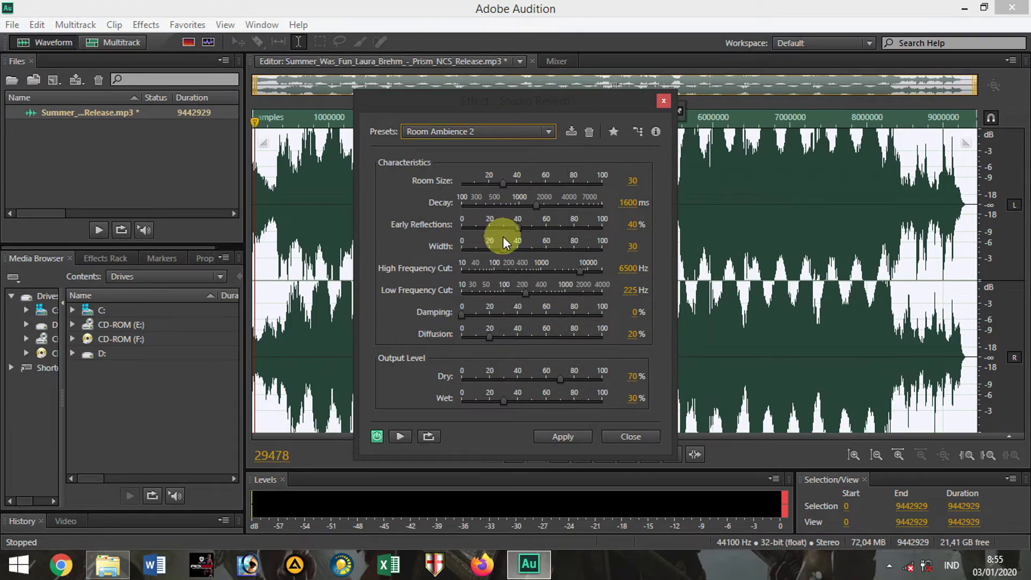
pyautogui.click(572, 438)
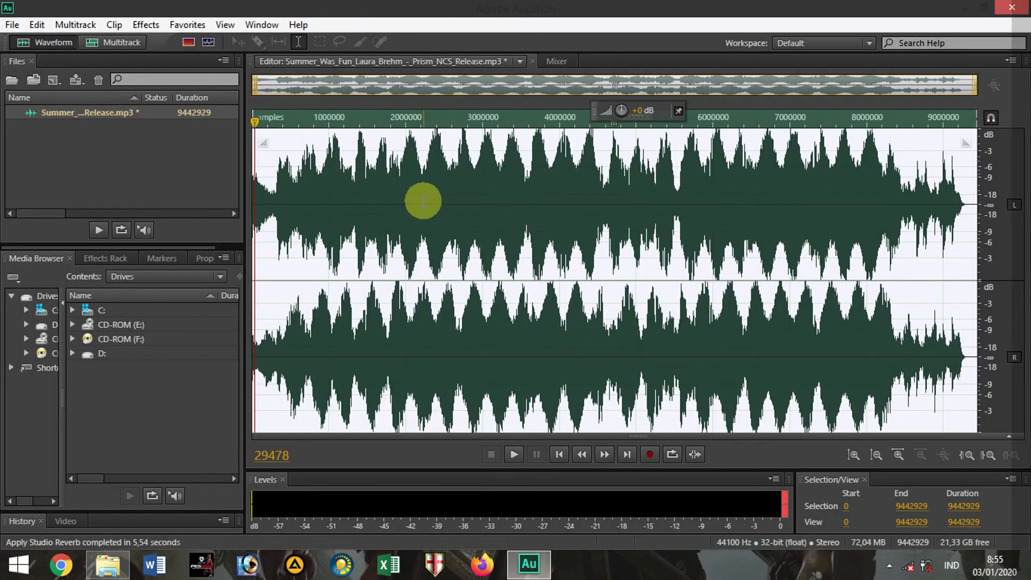
# Play the song with the added reverb to check the sound, and stop playback
pyautogui.click(513, 455)
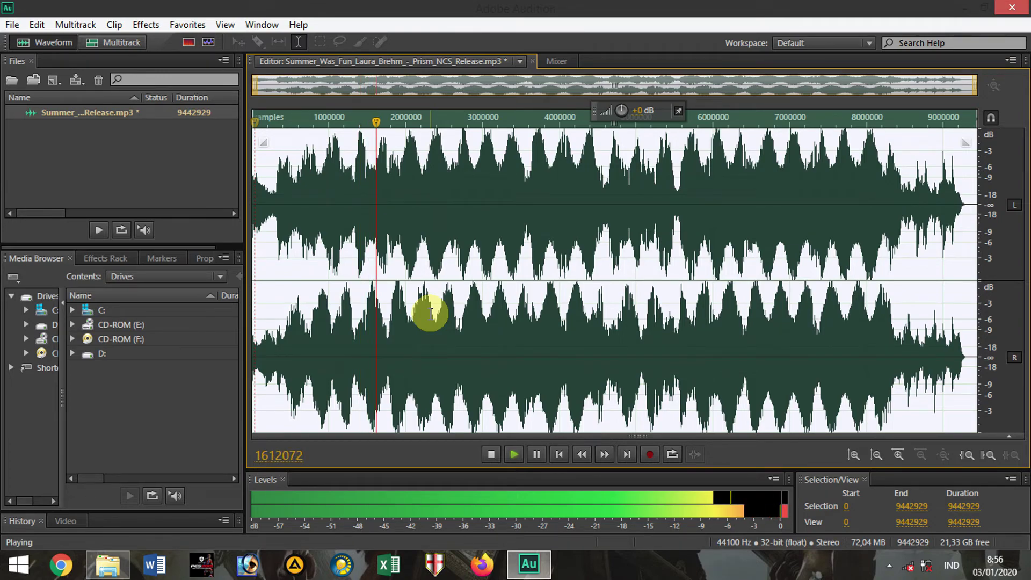
pyautogui.click(492, 455)
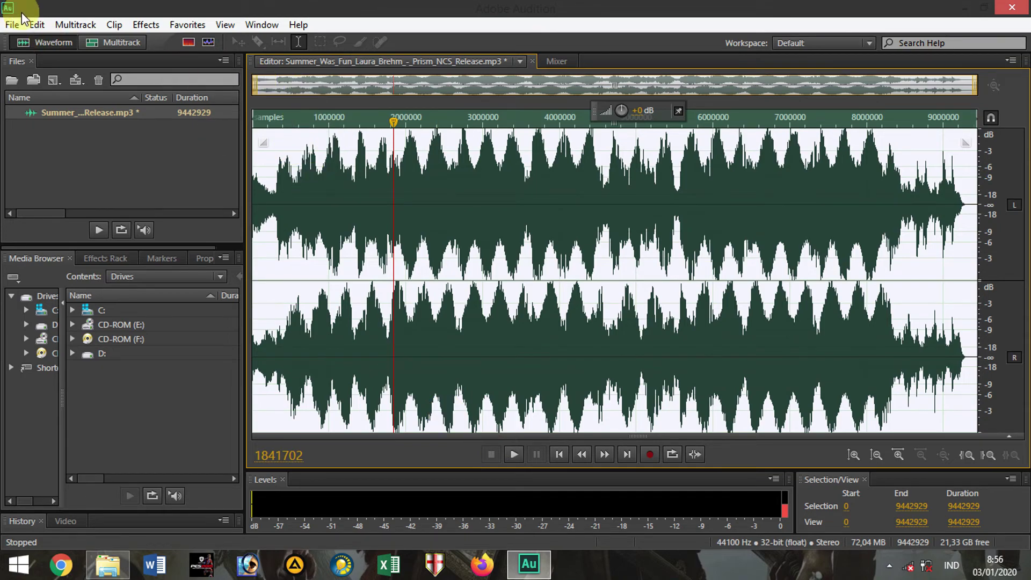
# Export the song as Summer_Was_Fun_Laura_Brehm_-_Prism_NCS_Release_01.mp3 in MP3 format to D:\Musik\8 D, accepting the lossy compression
pyautogui.click(11, 25)
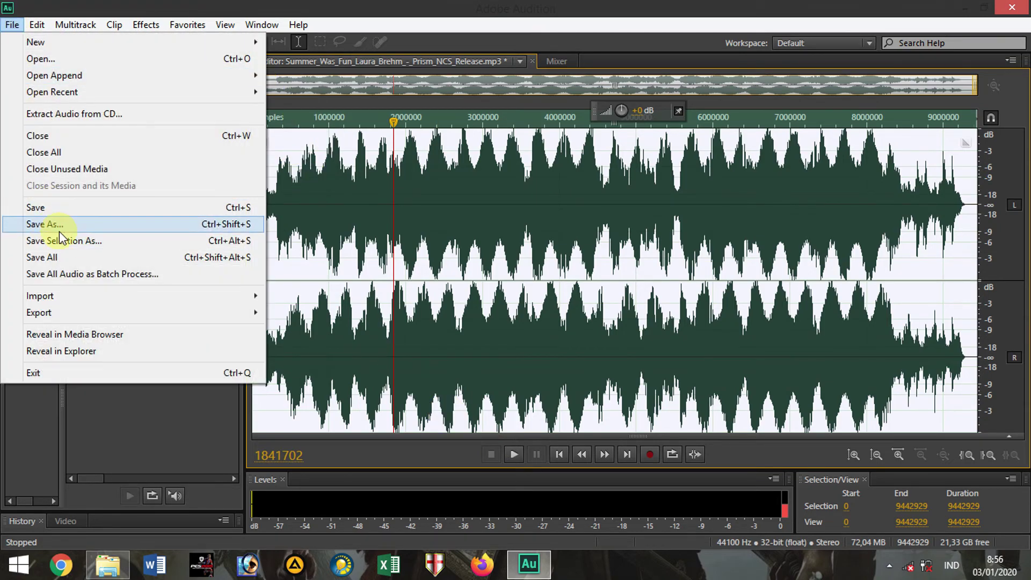
pyautogui.moveTo(65, 312)
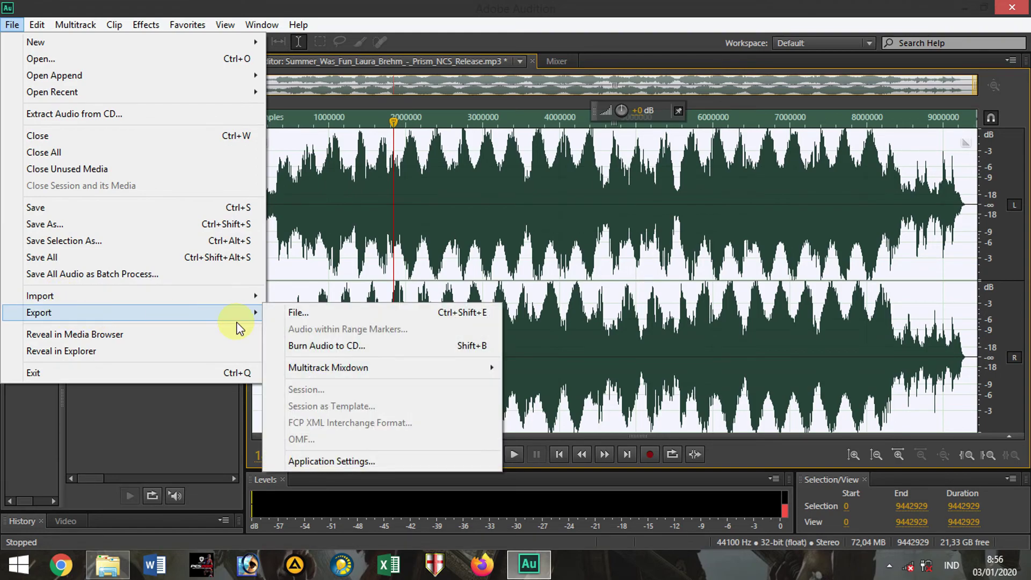
pyautogui.click(317, 314)
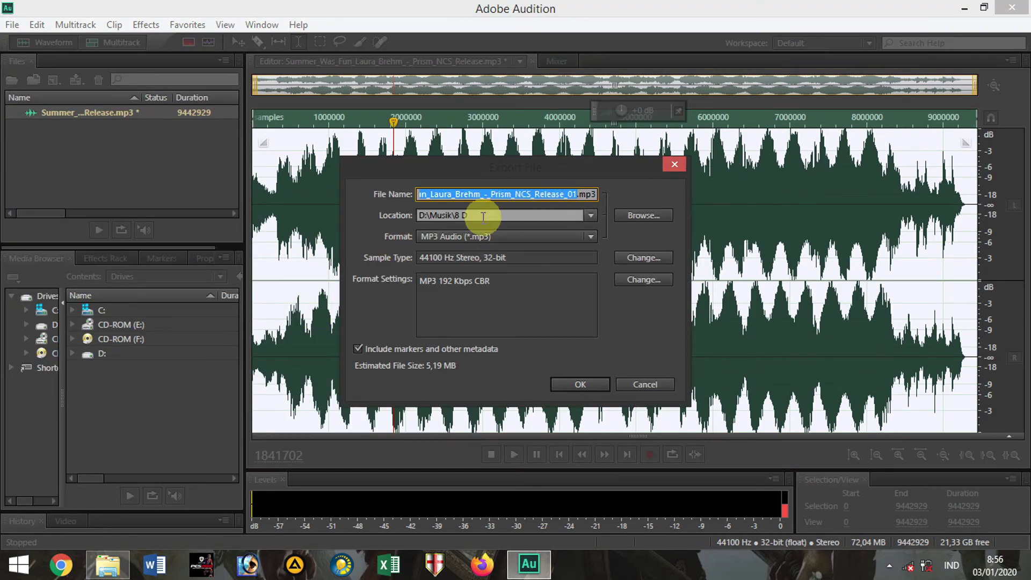
pyautogui.click(581, 385)
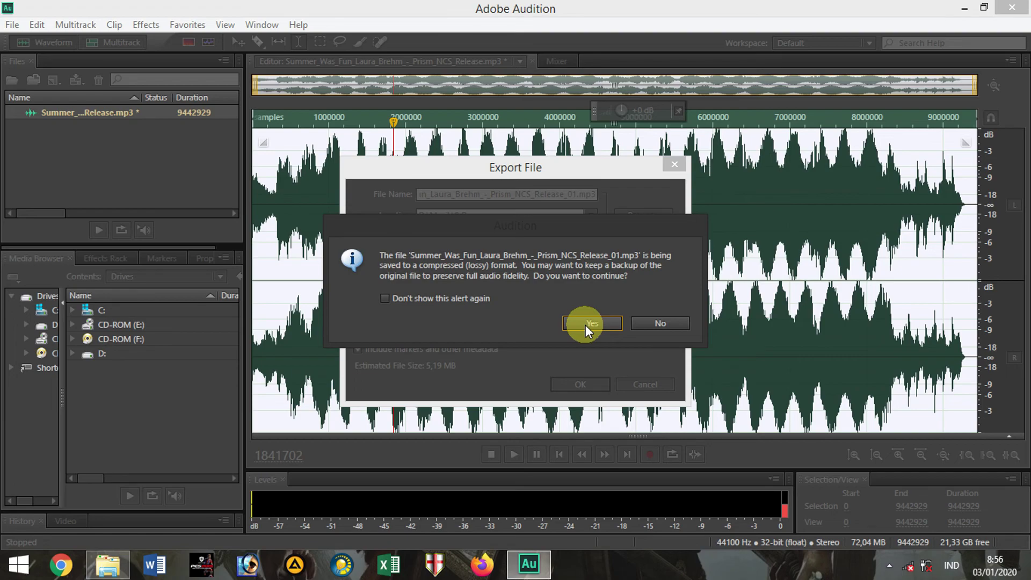
pyautogui.click(591, 323)
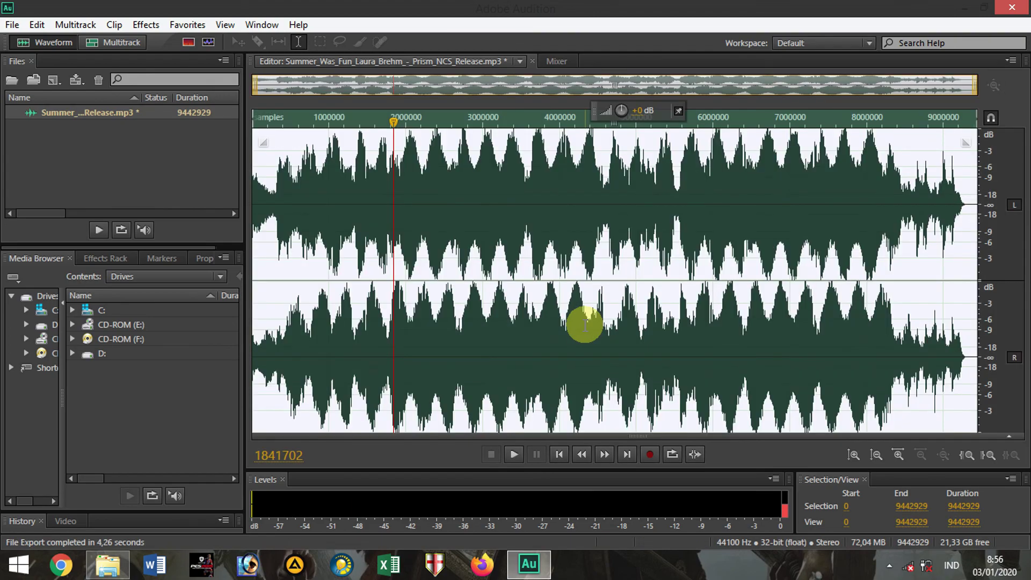
# Close Audition without saving the changes to the original song file
pyautogui.click(1012, 8)
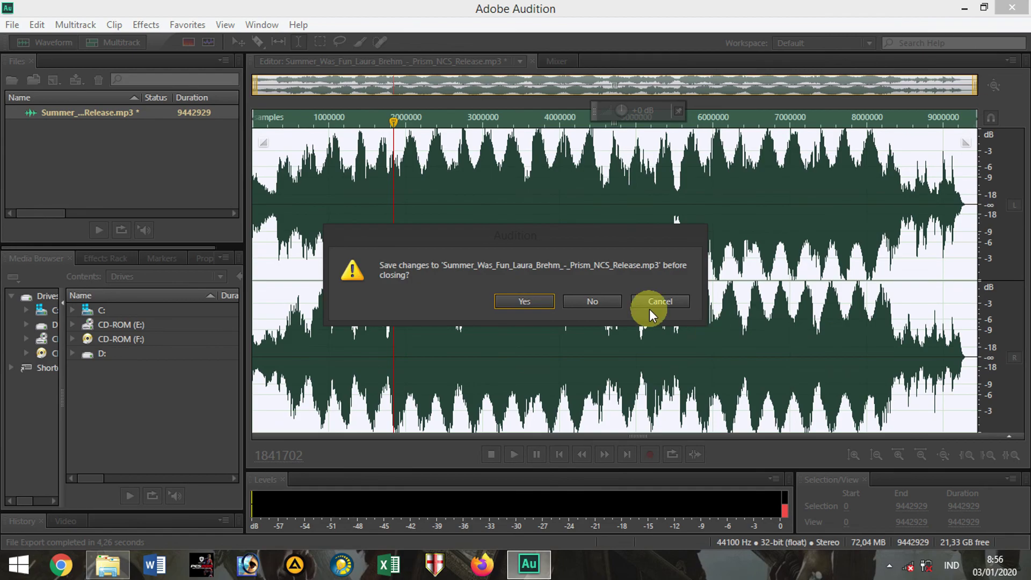
pyautogui.click(594, 305)
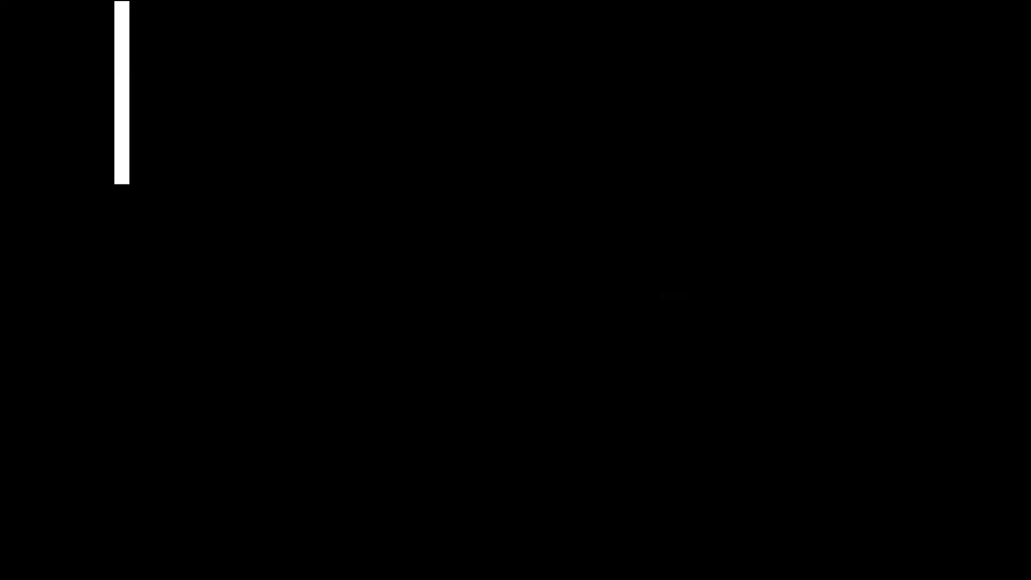